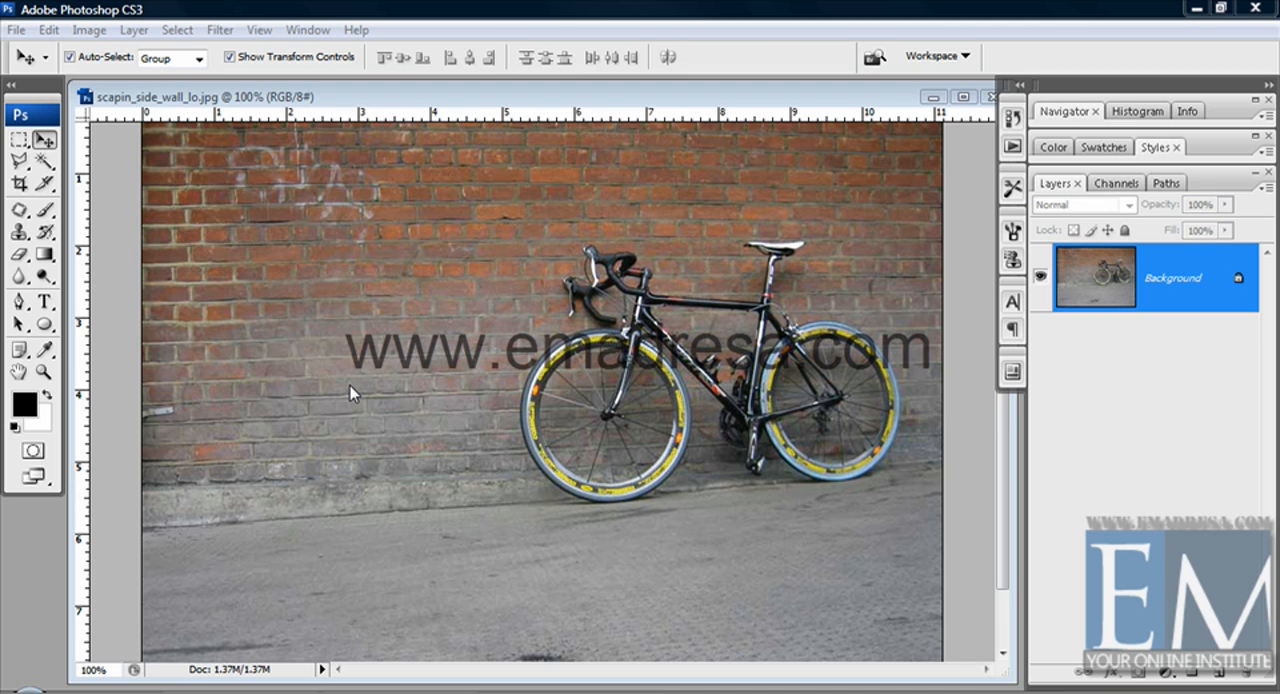
Show the Clone Source settings and activate the Clone Stamp Tool
click(351, 390)
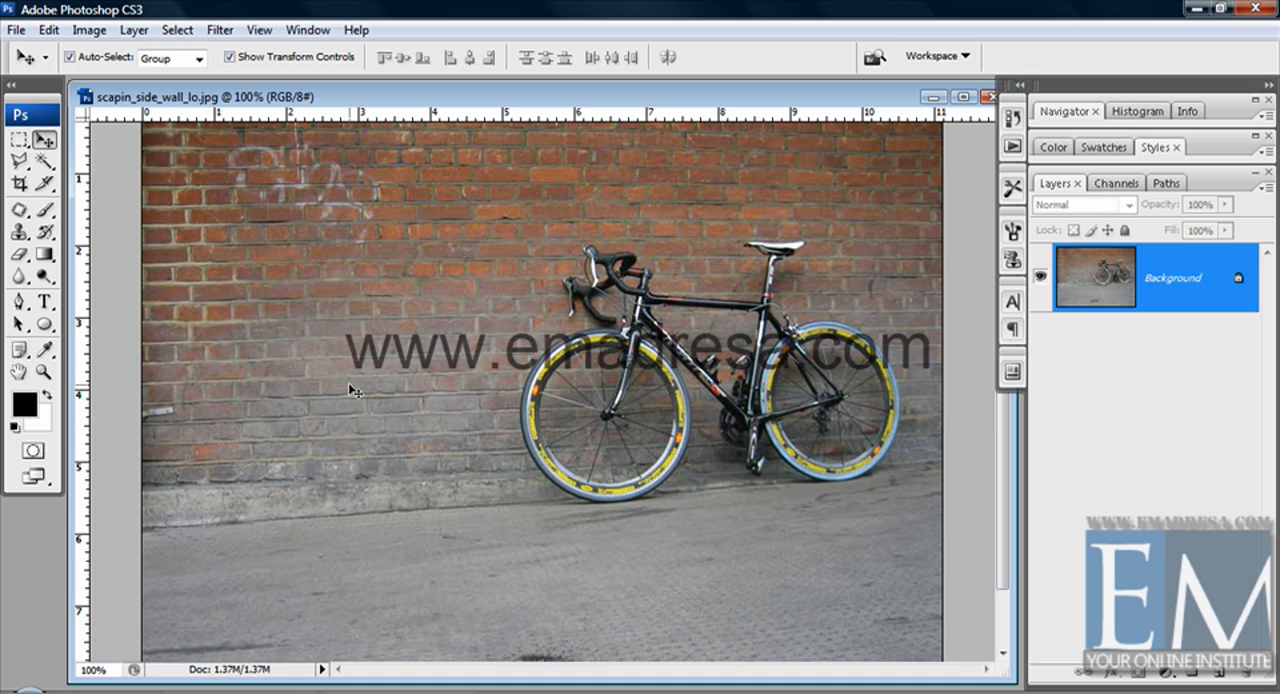
click(1013, 262)
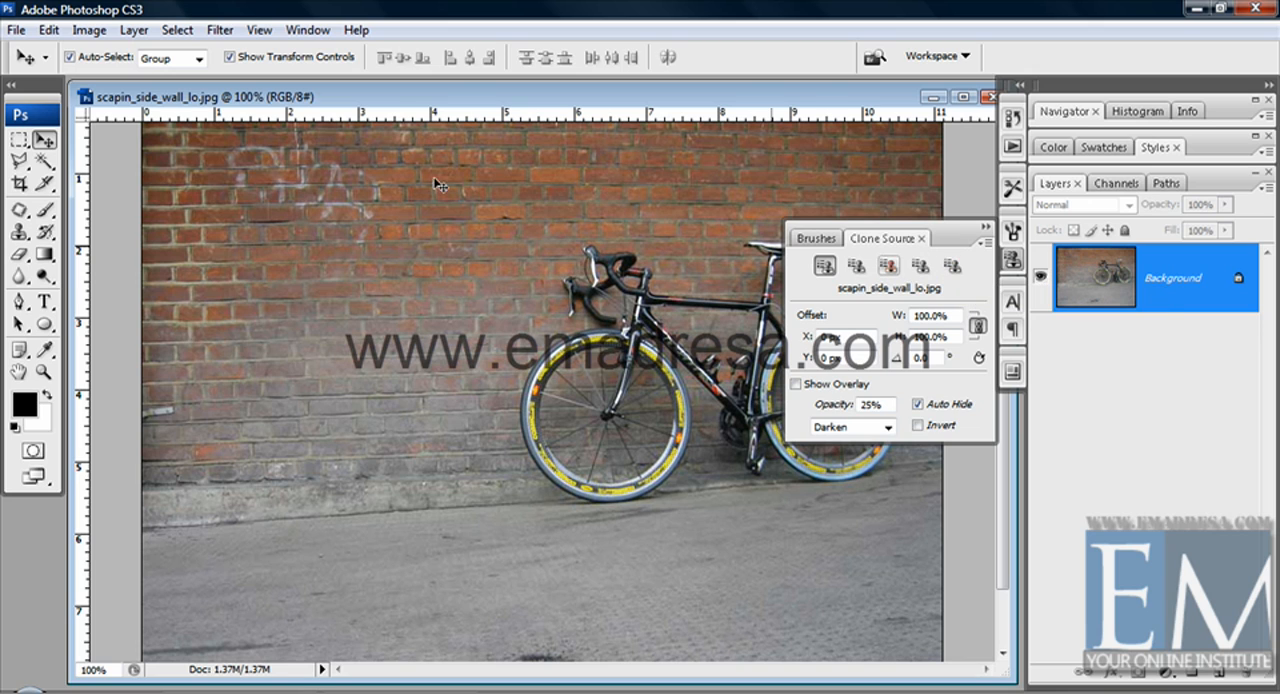
click(20, 231)
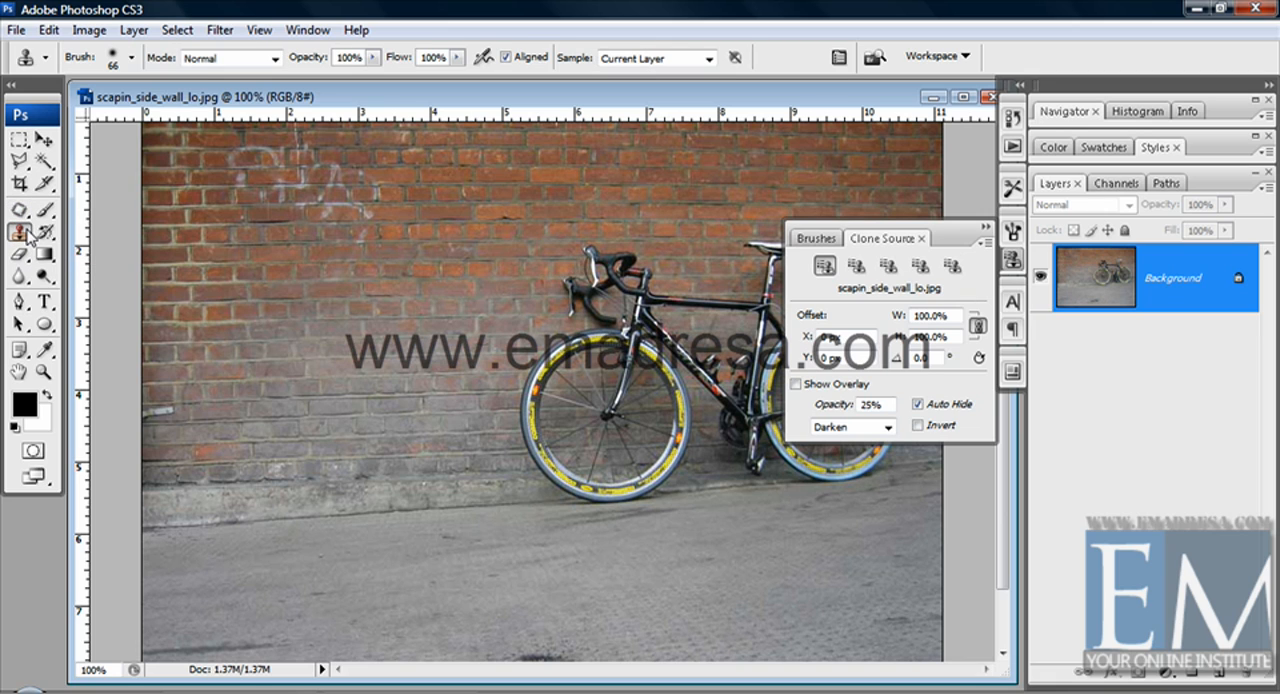
click(28, 231)
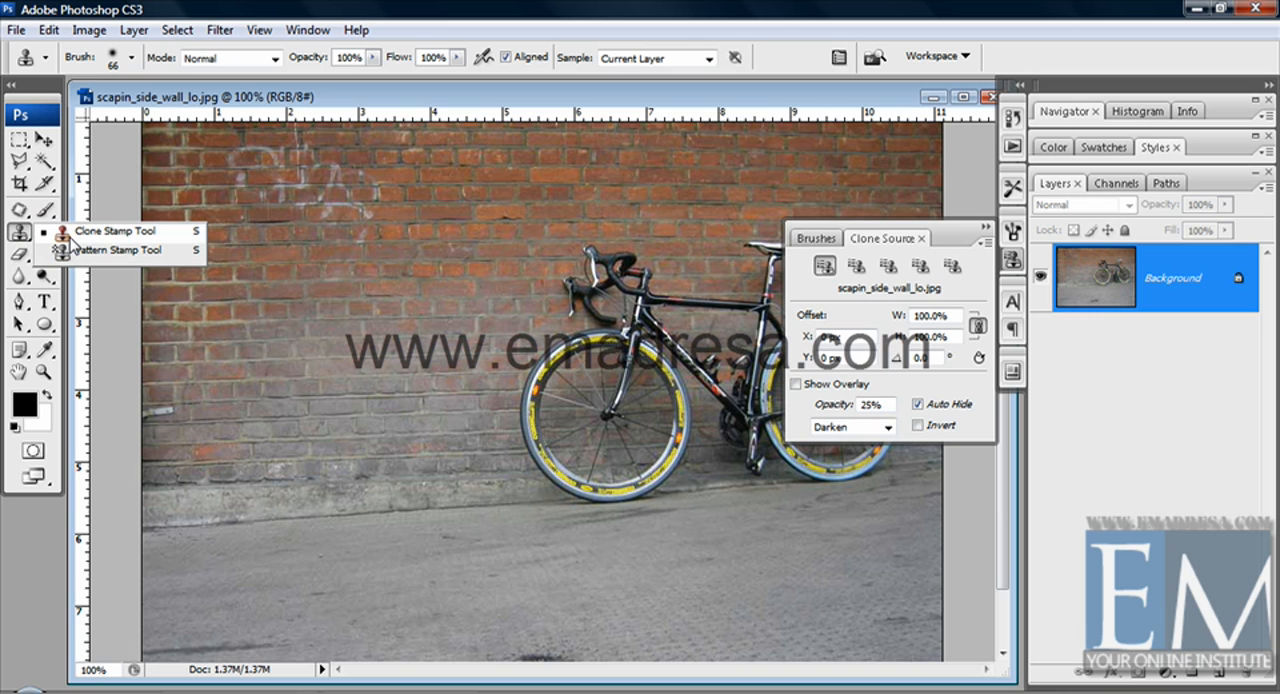
click(68, 237)
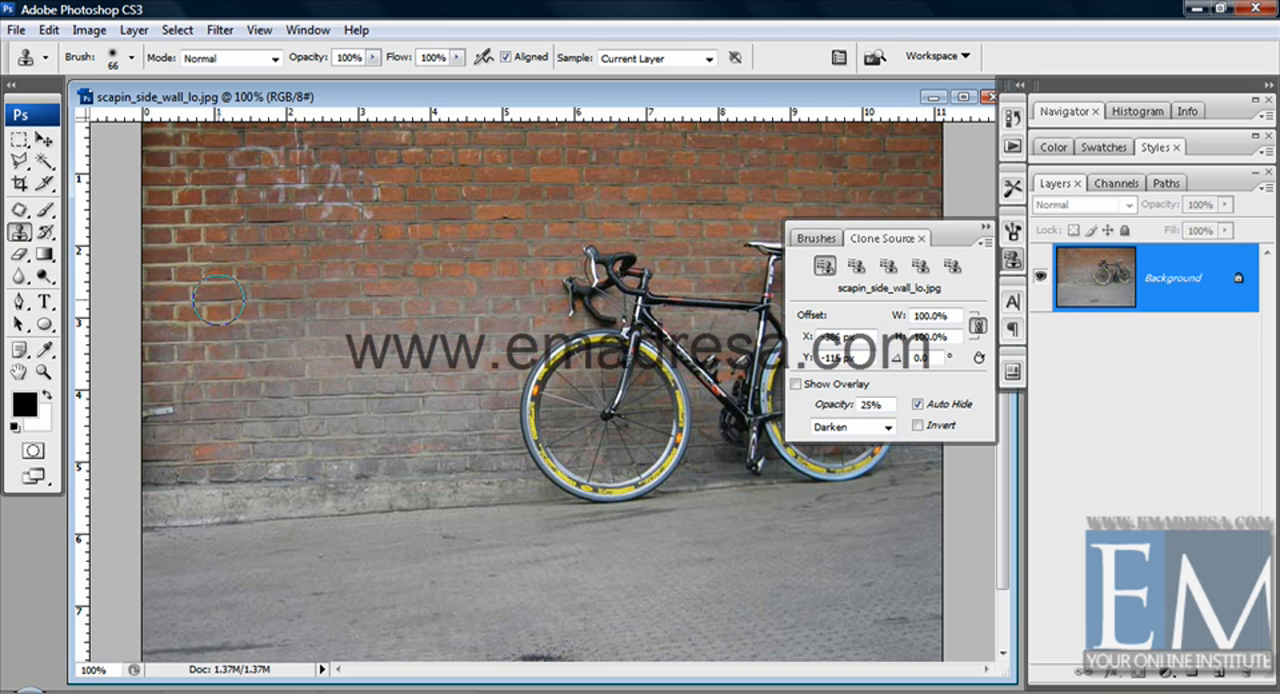
Sample a different point of the bicycle photo into each of the five clone sources, using the saddle for the fifth
key(alt+s)
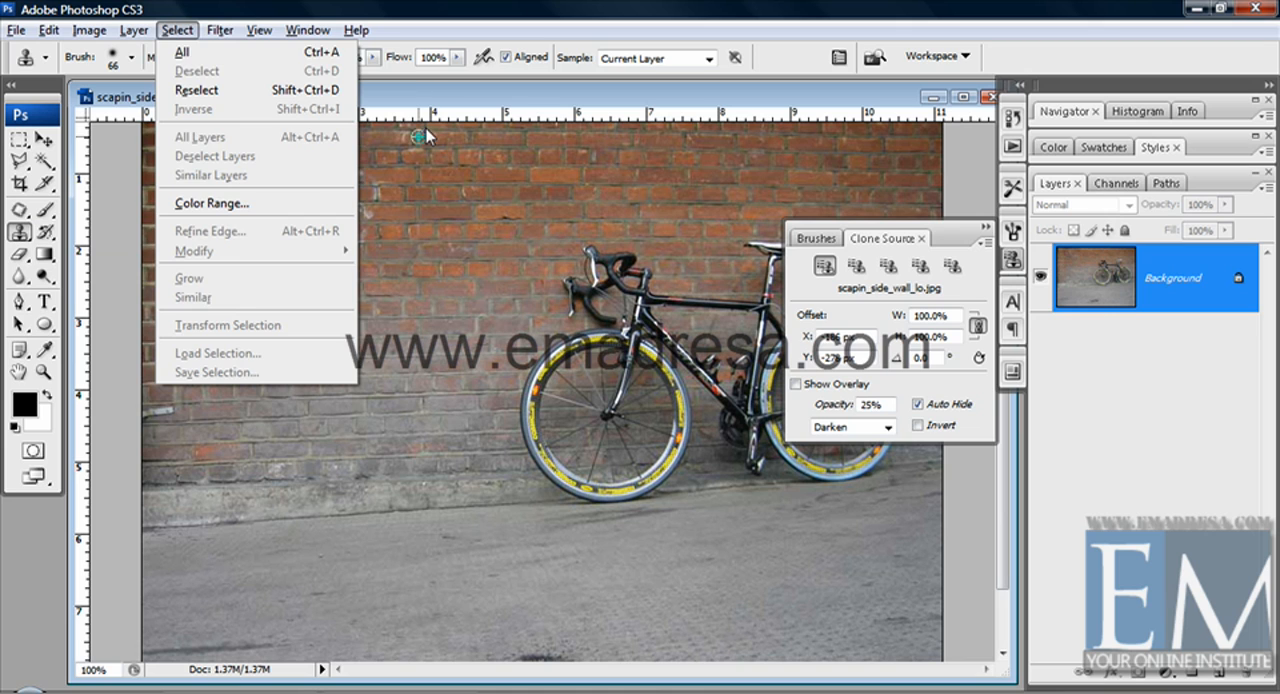
click(448, 88)
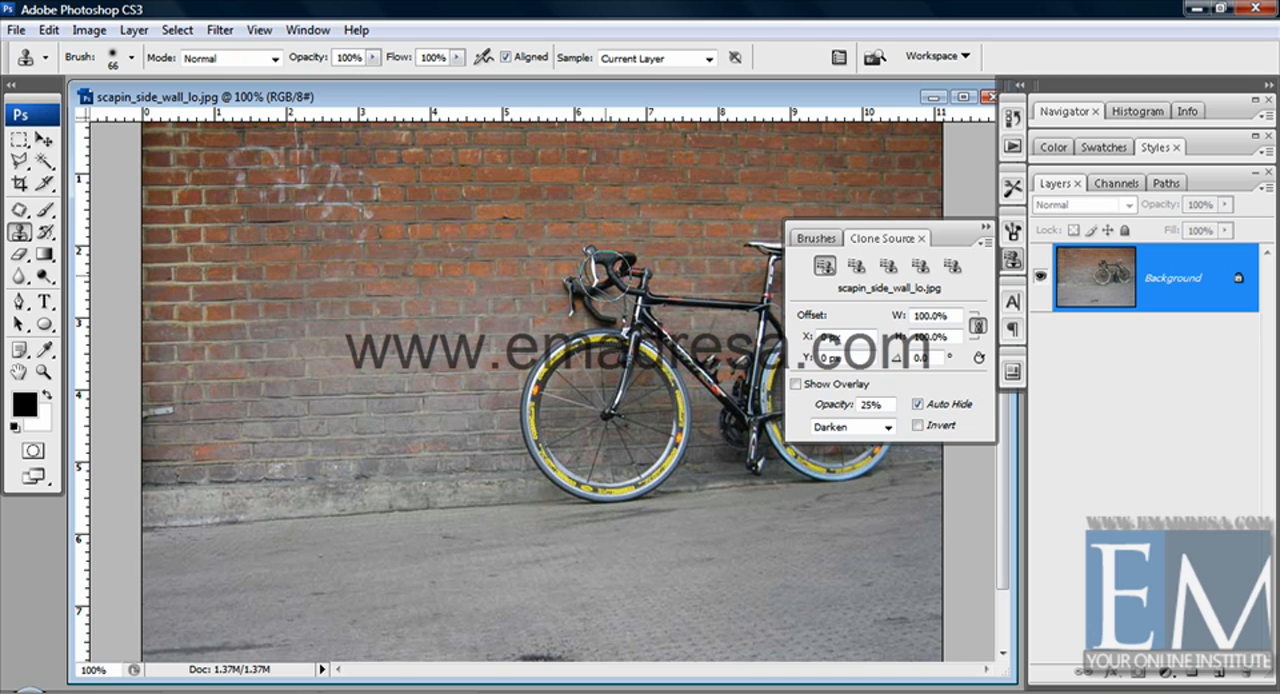
click(856, 265)
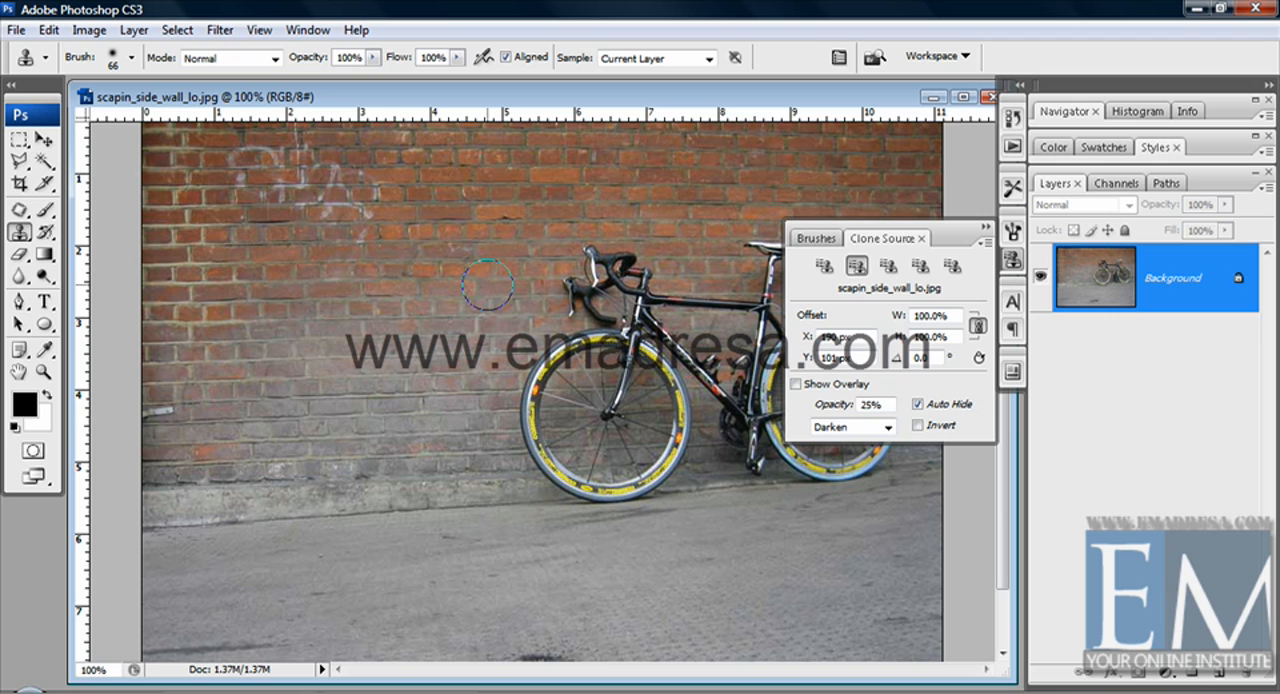
click(888, 265)
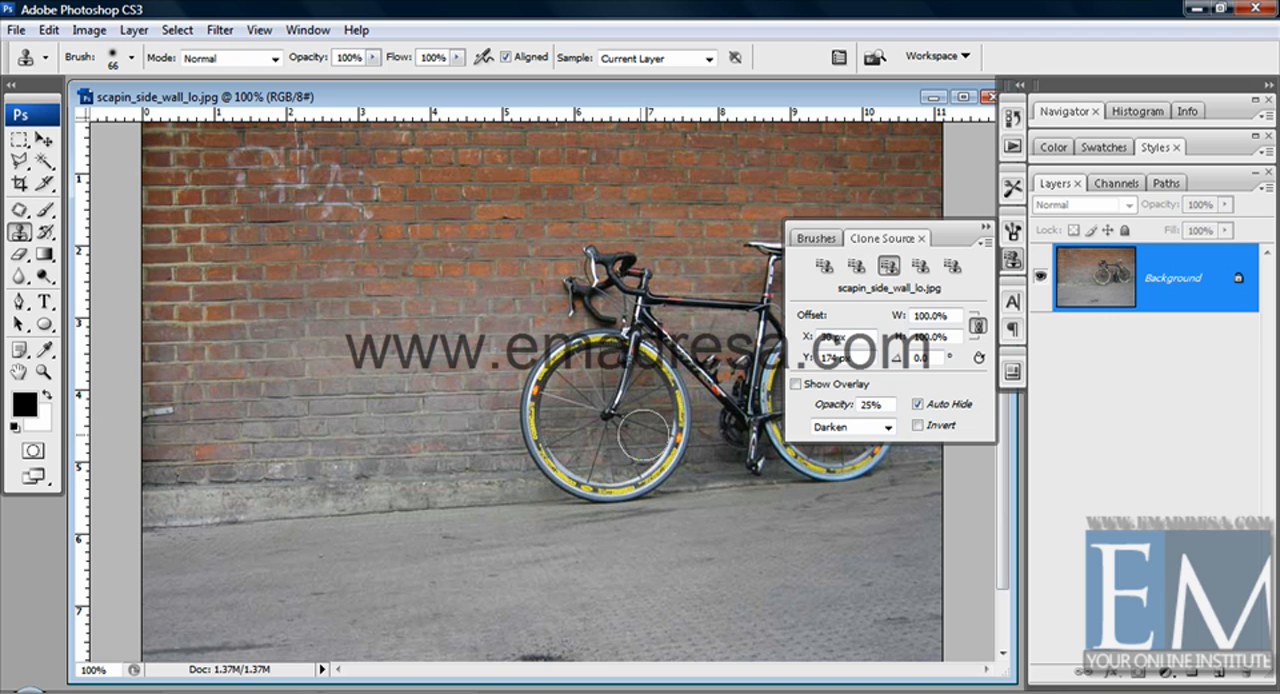
click(918, 272)
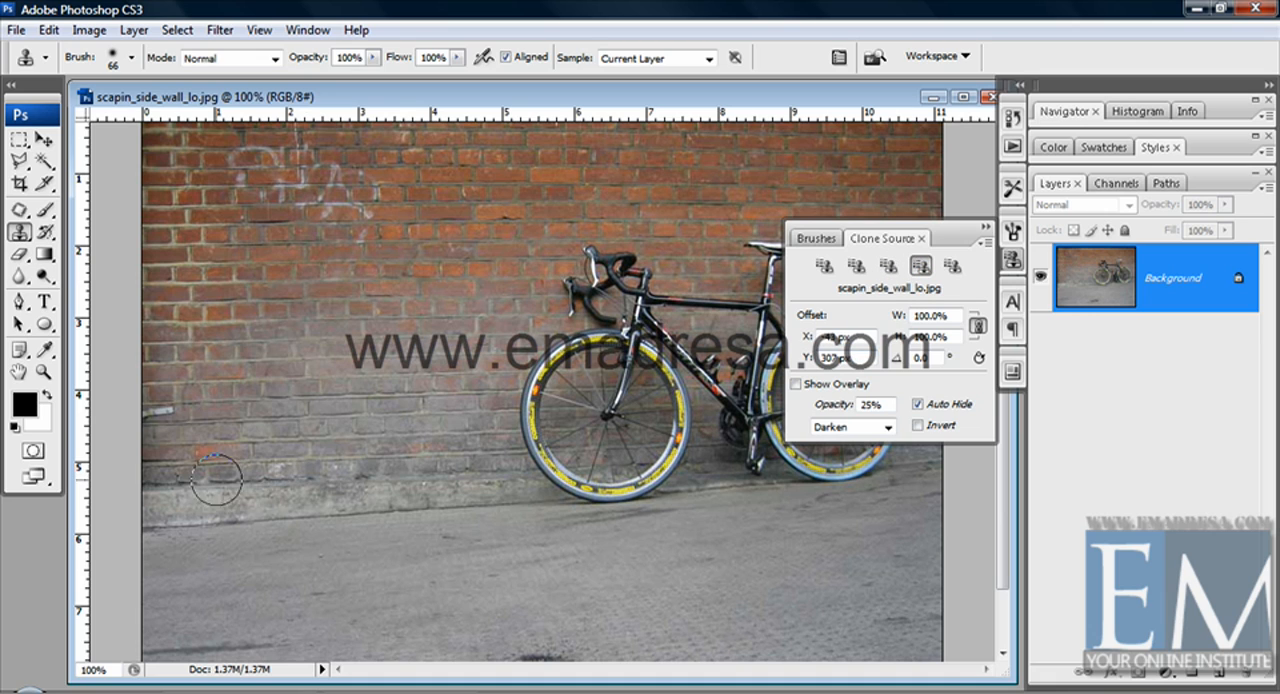
click(952, 266)
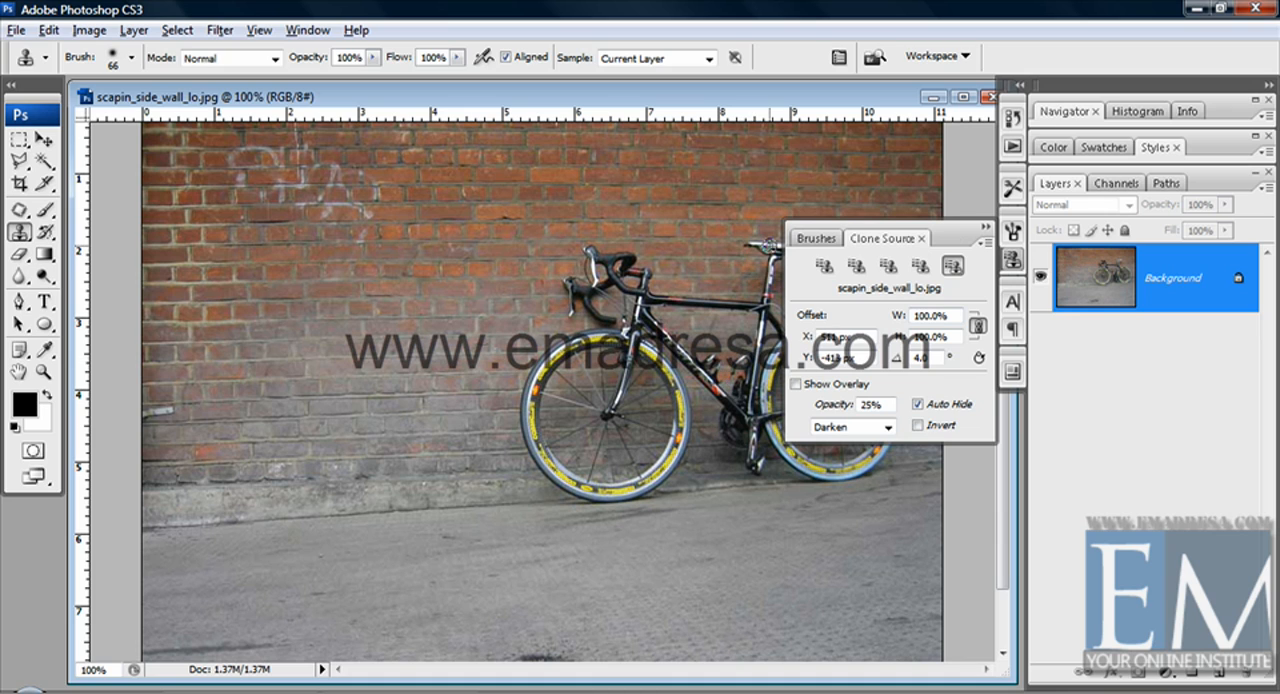
alt+click(770, 246)
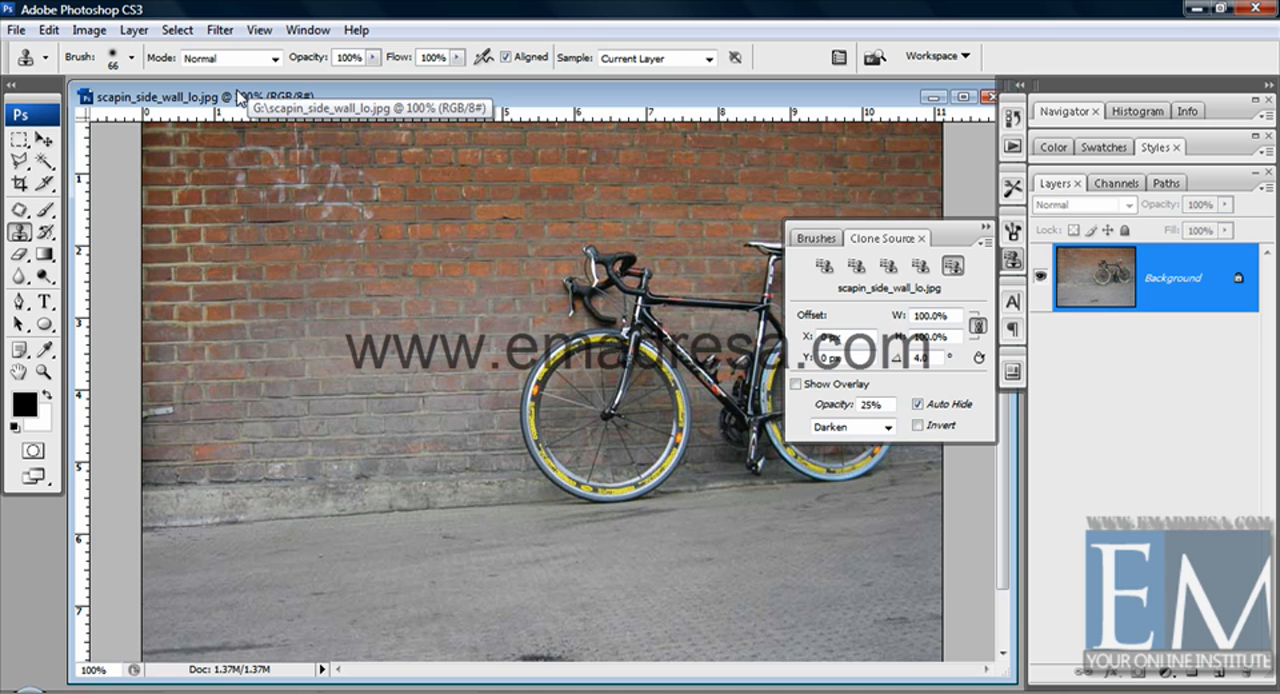
Bring the blank Untitled-1 document to the front, enlarge its window and view it at 100%
double_click(278, 102)
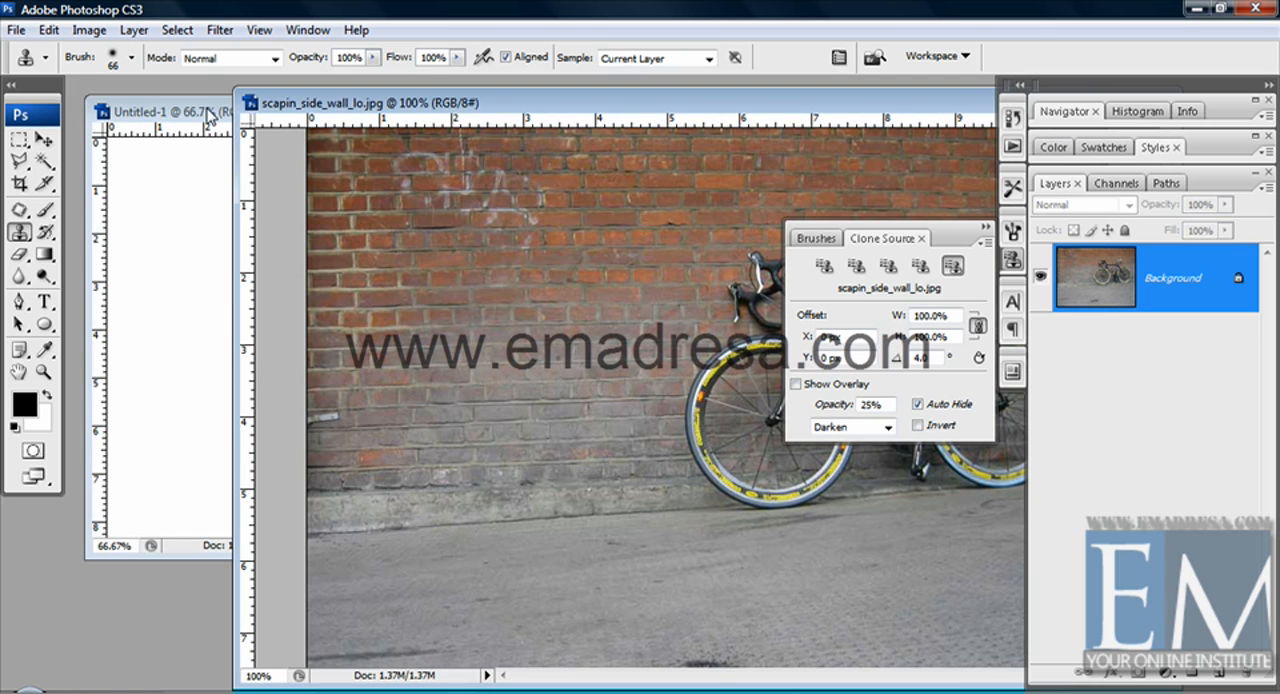
drag(207, 112, 193, 106)
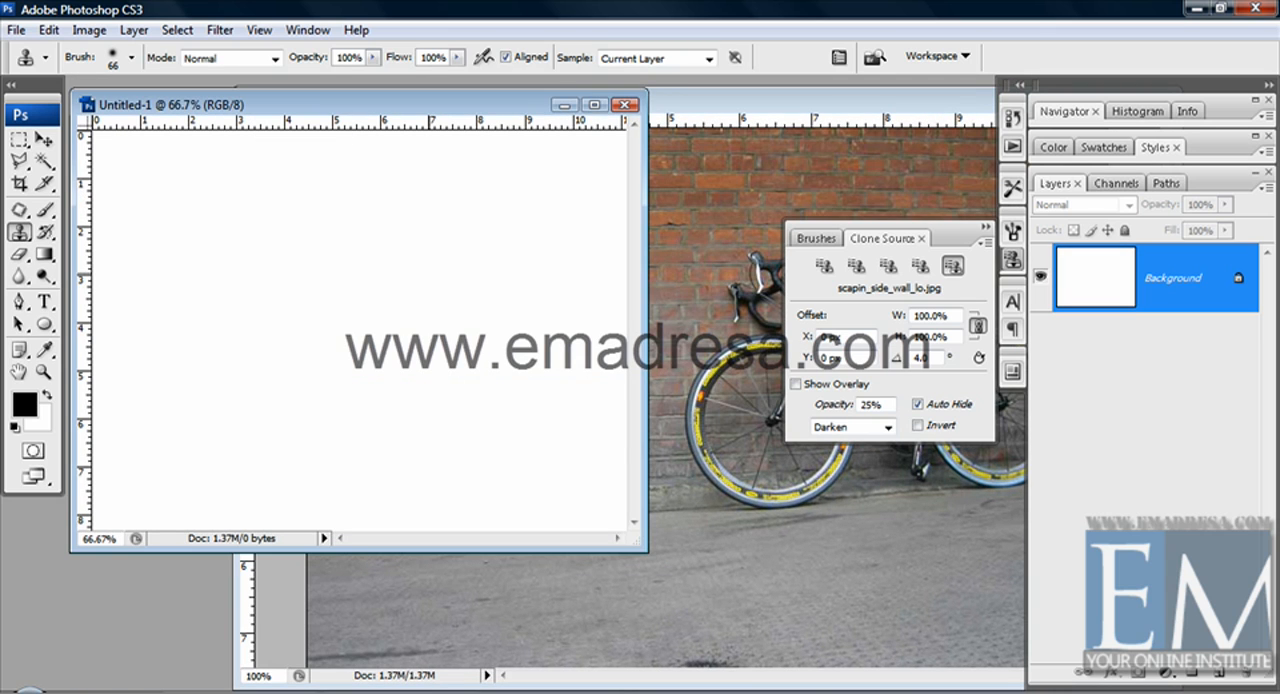
drag(667, 560, 1000, 672)
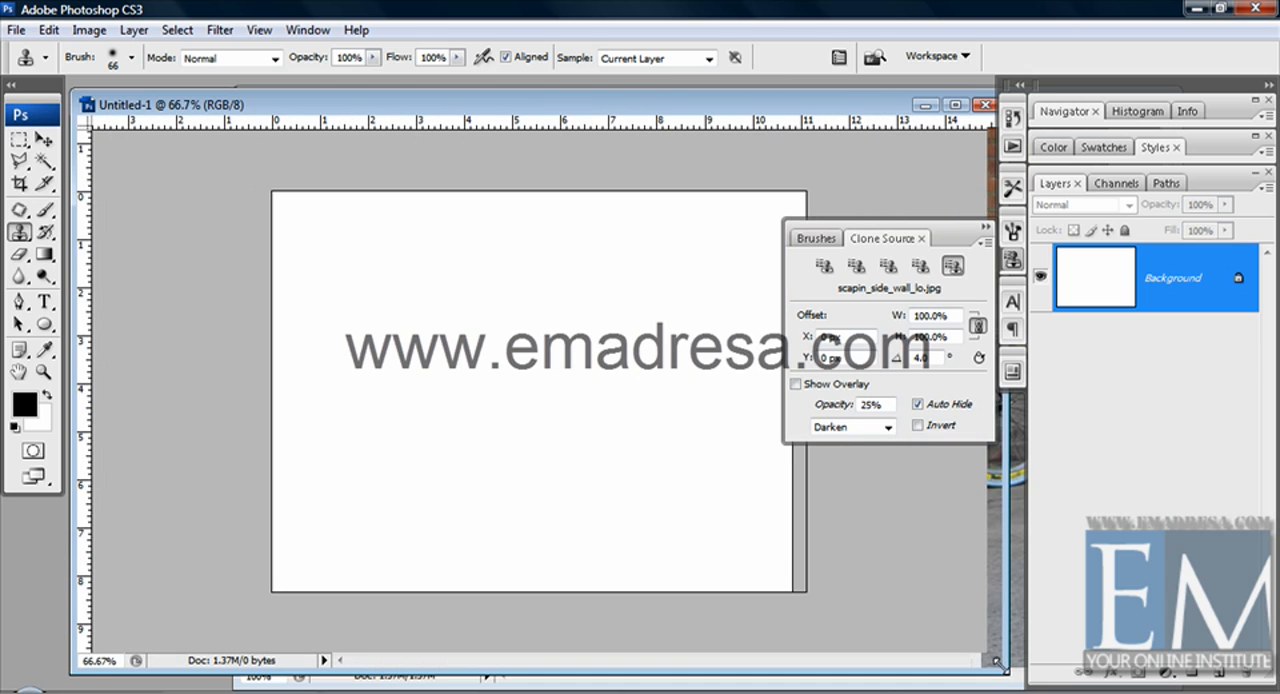
click(44, 372)
click(385, 57)
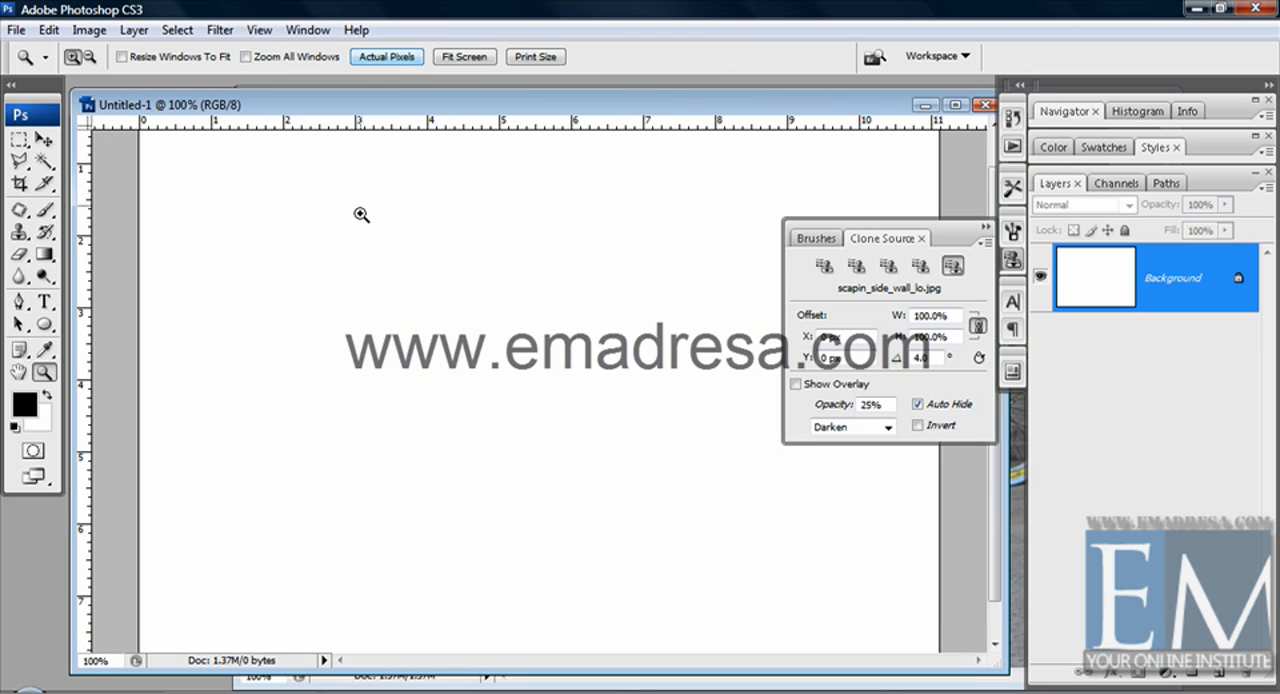
Try cloning the bicycle onto the blank canvas from the first clone source with the Clone Stamp, and undo the painting
click(825, 267)
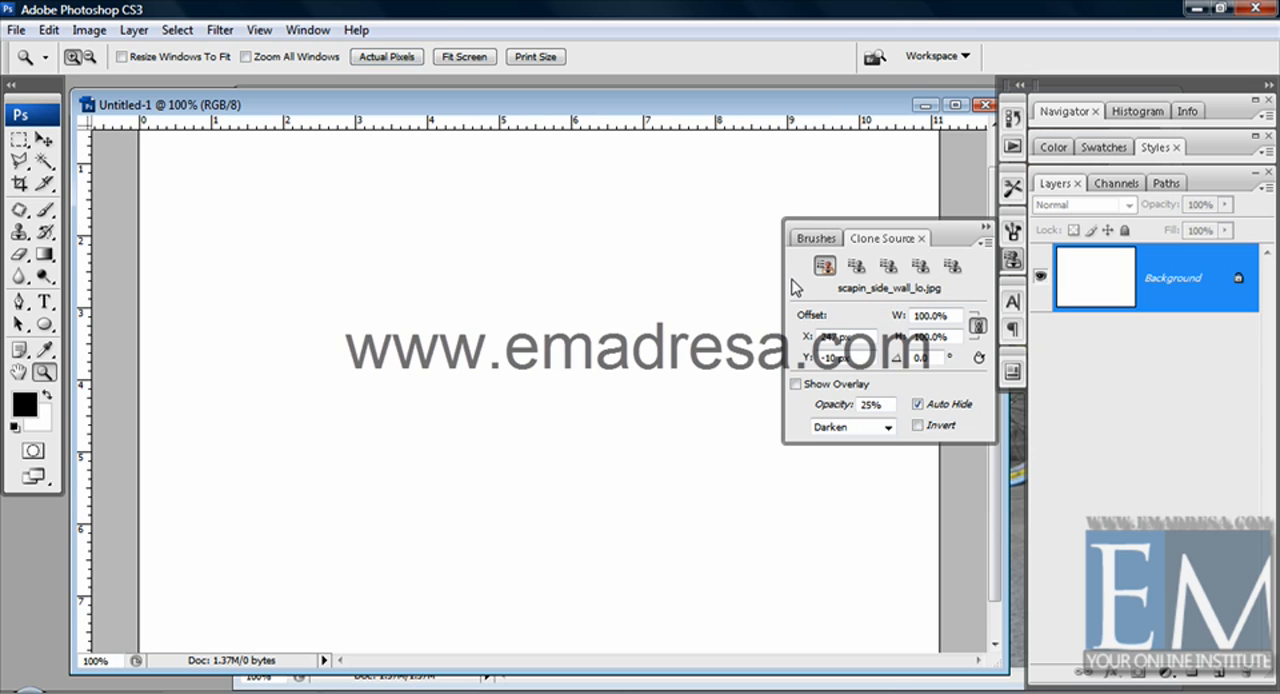
click(18, 233)
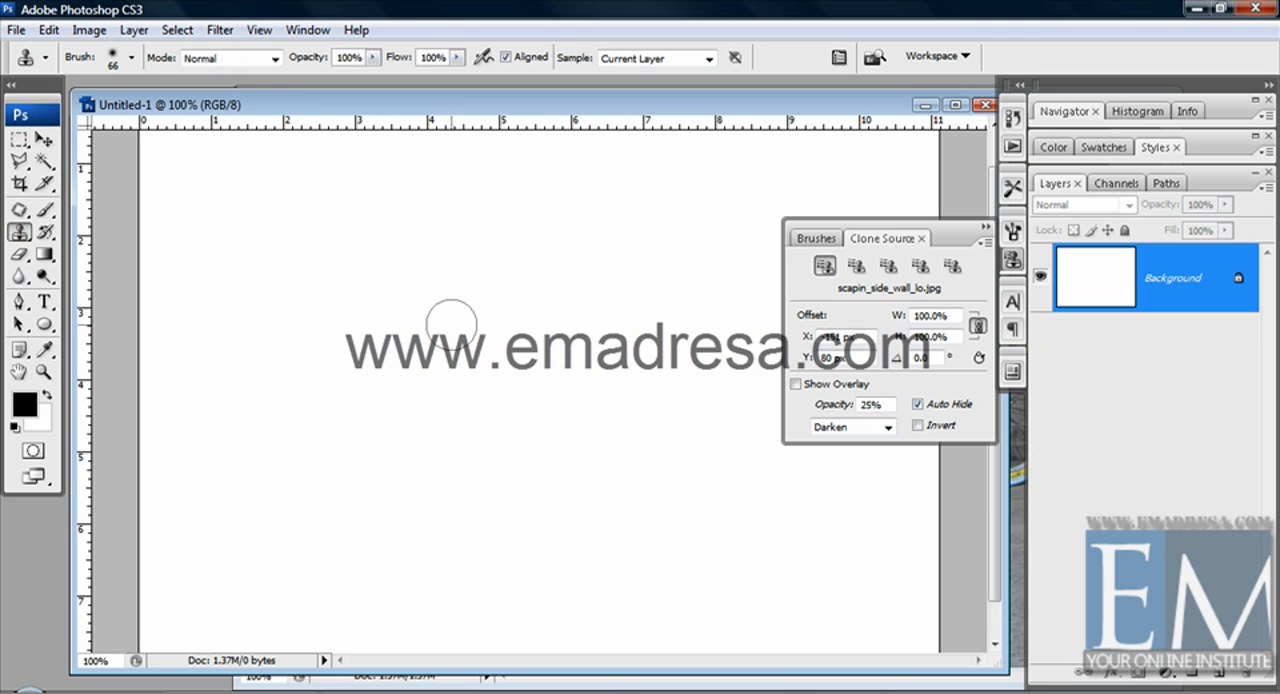
mouse_move(451, 323)
mouse_down()
mouse_move(473, 386)
mouse_move(557, 340)
mouse_move(495, 317)
mouse_move(558, 317)
mouse_move(628, 327)
mouse_move(640, 373)
mouse_move(565, 337)
mouse_move(630, 312)
mouse_move(600, 295)
mouse_move(635, 303)
mouse_move(492, 422)
mouse_move(542, 440)
mouse_move(441, 394)
mouse_move(385, 420)
mouse_up()
drag(404, 377, 497, 430)
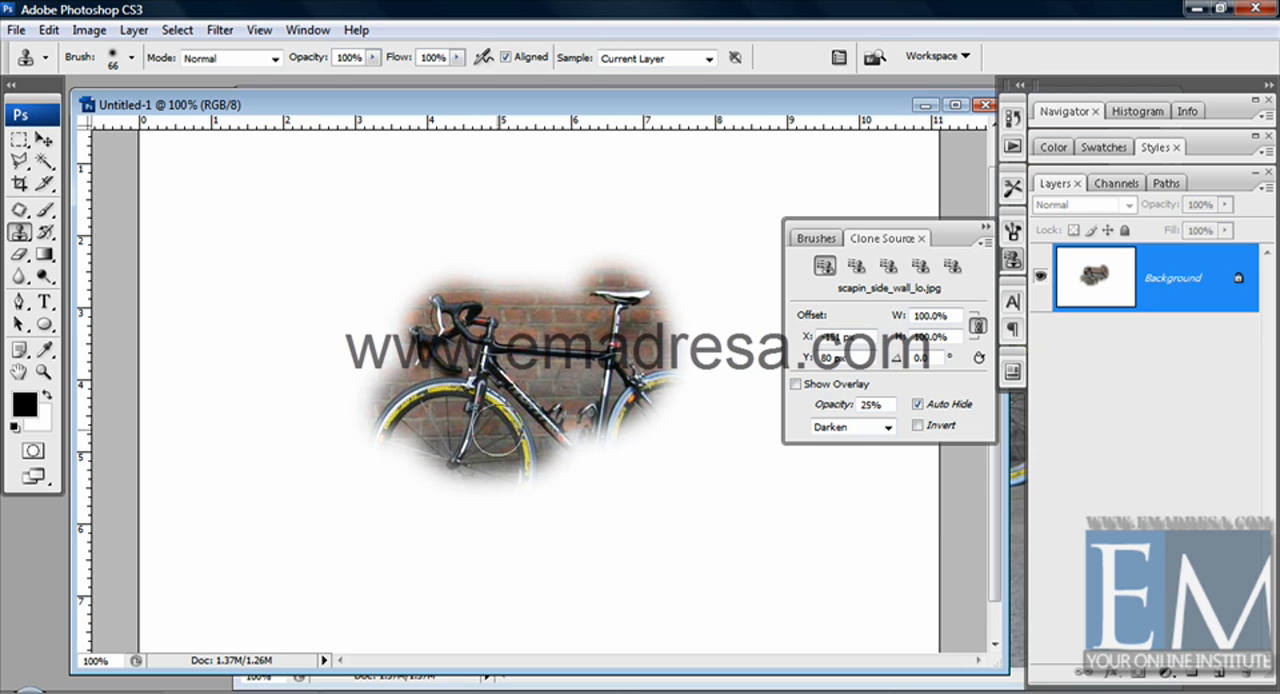
key(ctrl+z)
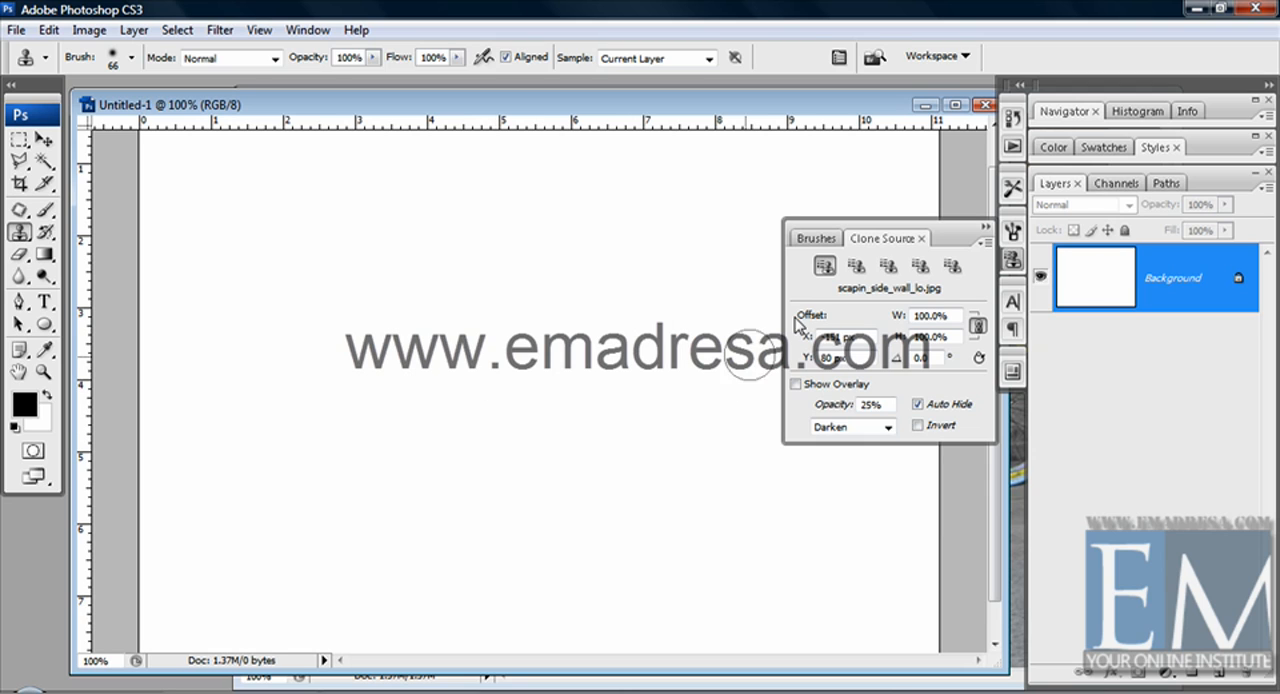
Try painting on the blank canvas from the second and third clone sources, undoing each result
click(856, 267)
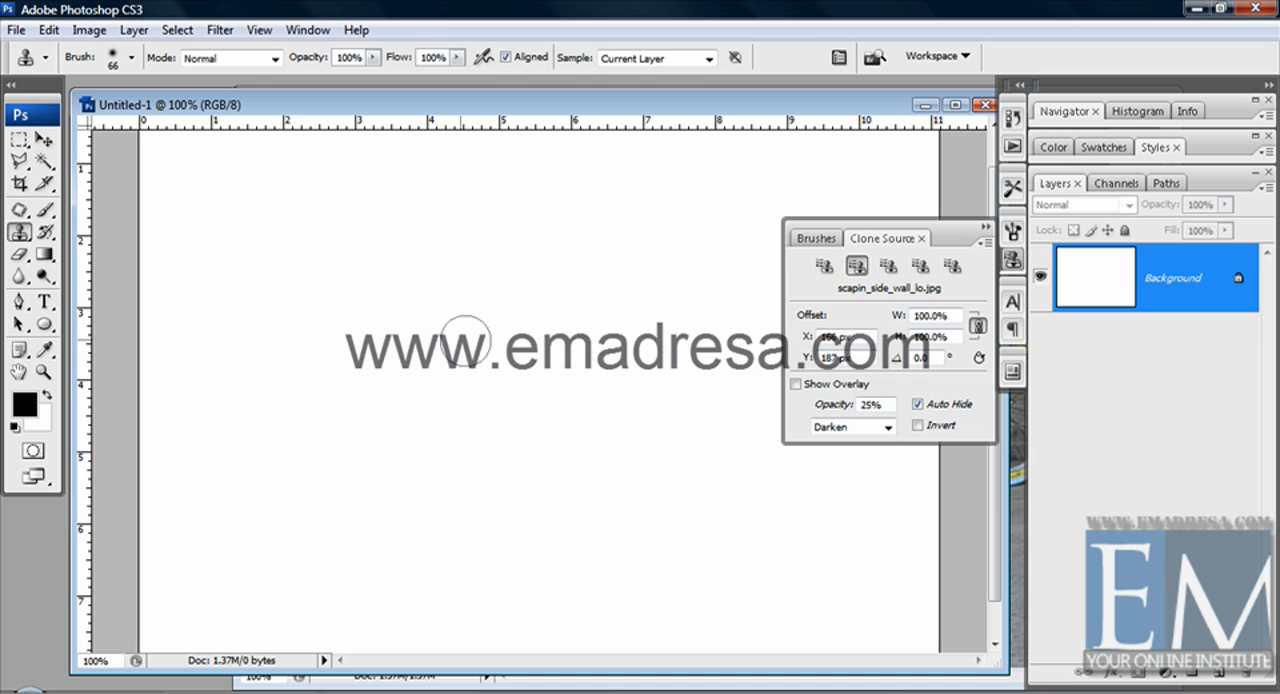
mouse_move(449, 346)
mouse_down()
mouse_move(469, 319)
mouse_move(446, 338)
mouse_move(431, 318)
mouse_move(436, 348)
mouse_move(403, 292)
mouse_move(498, 323)
mouse_move(521, 306)
mouse_move(411, 288)
mouse_move(371, 313)
mouse_move(369, 293)
mouse_move(343, 279)
mouse_move(314, 291)
mouse_move(303, 401)
mouse_move(319, 385)
mouse_move(331, 441)
mouse_move(346, 365)
mouse_move(456, 413)
mouse_move(386, 351)
mouse_move(509, 377)
mouse_move(539, 351)
mouse_move(556, 288)
mouse_move(594, 261)
mouse_move(501, 323)
mouse_move(574, 321)
mouse_move(456, 431)
mouse_move(267, 478)
mouse_move(390, 453)
mouse_up()
key(ctrl+z)
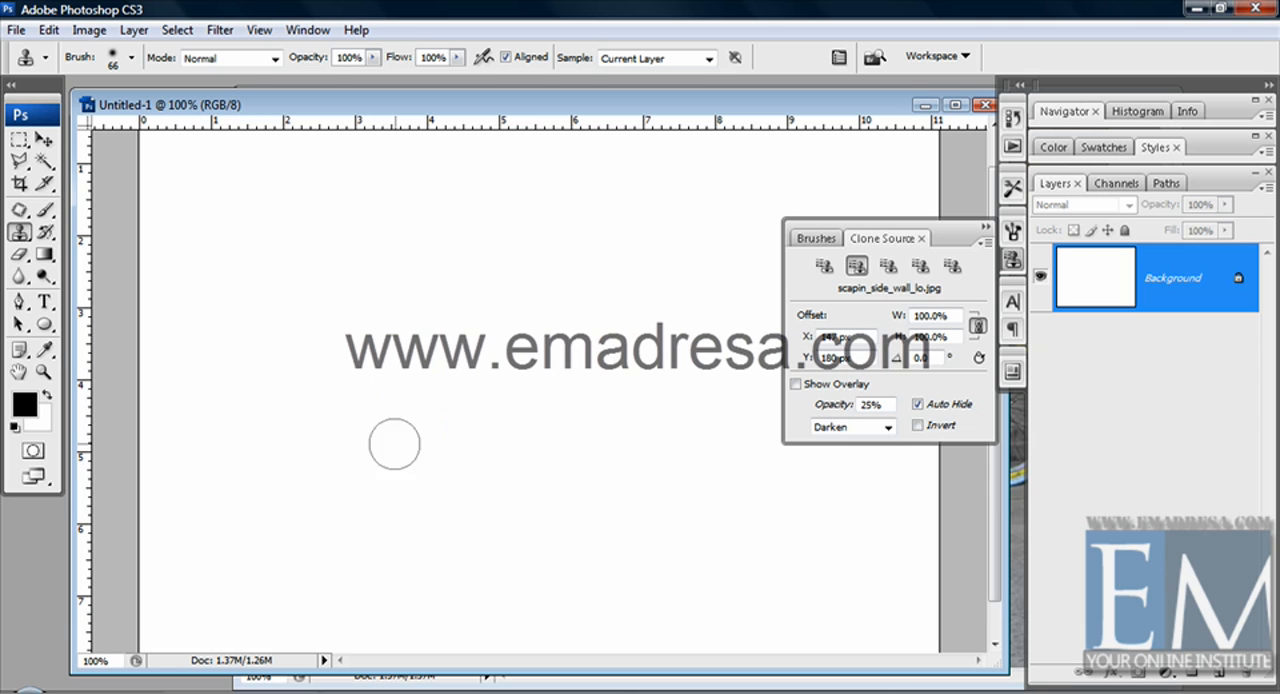
click(889, 266)
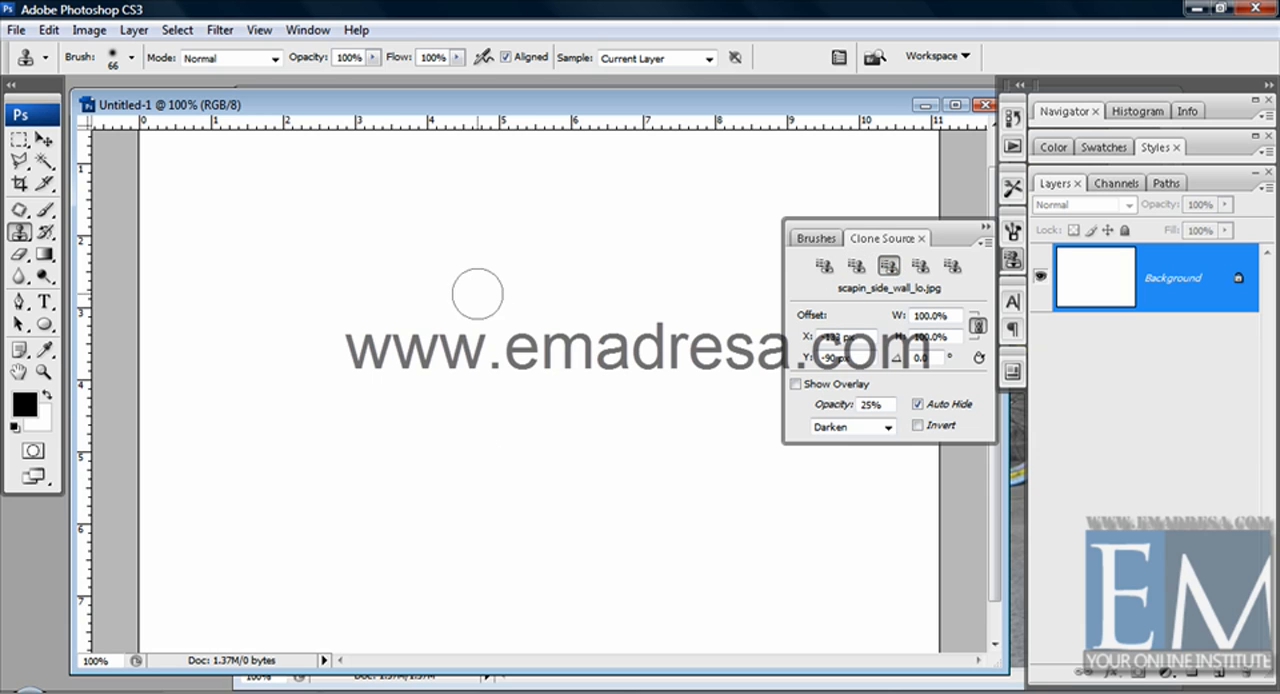
mouse_move(477, 291)
mouse_down()
mouse_move(492, 318)
mouse_move(472, 268)
mouse_move(508, 269)
mouse_move(388, 288)
mouse_move(405, 318)
mouse_move(492, 350)
mouse_move(429, 204)
mouse_move(381, 266)
mouse_move(499, 386)
mouse_up()
key(ctrl+z)
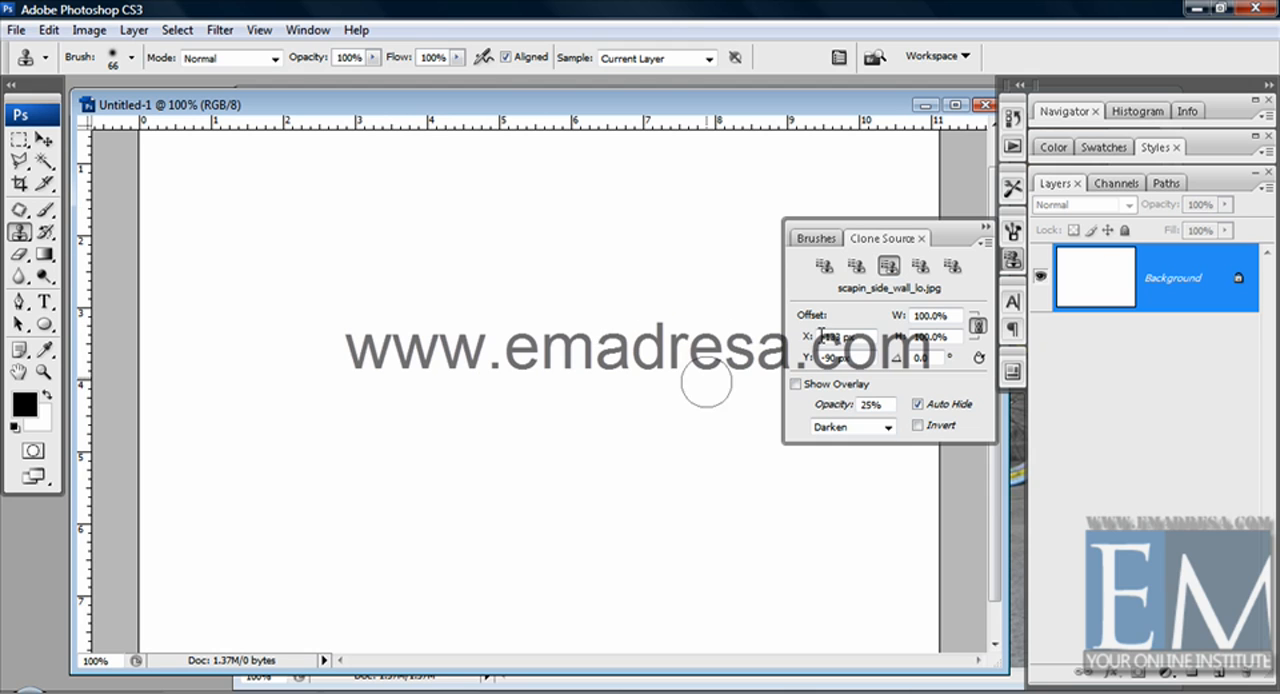
Try painting on the blank canvas from the fourth and fifth clone sources, undoing each result
click(920, 266)
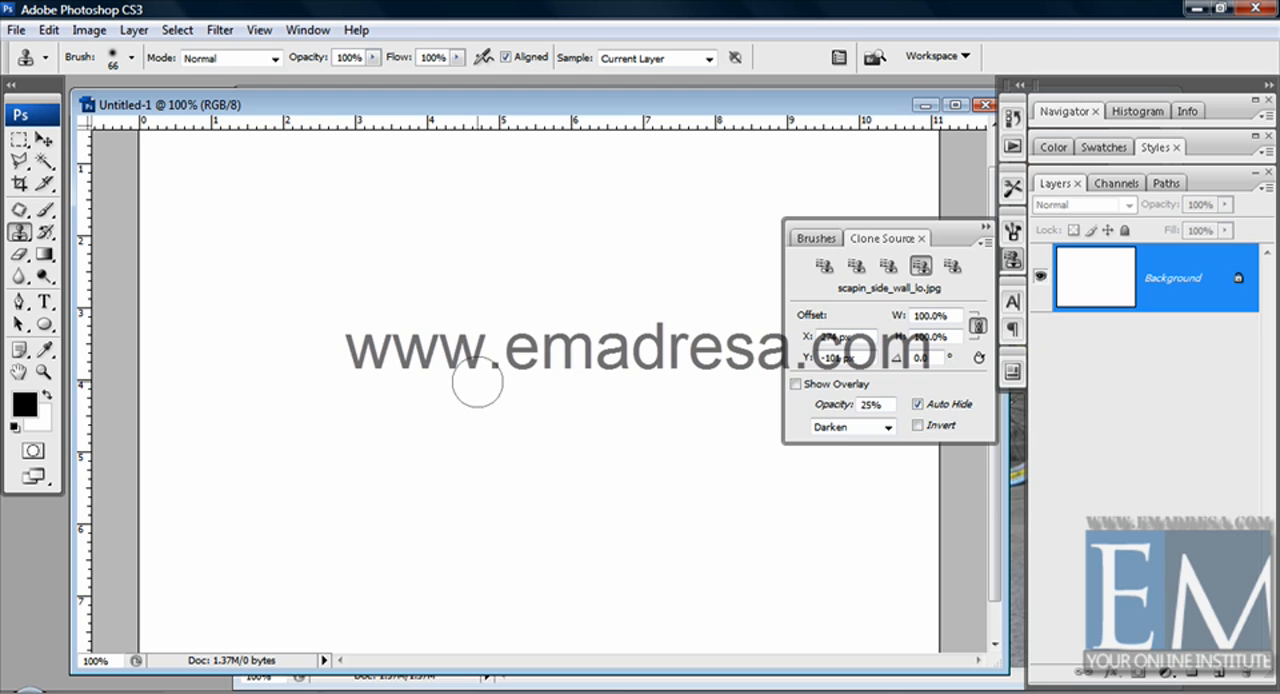
mouse_move(477, 374)
mouse_down()
mouse_move(407, 379)
mouse_move(415, 397)
mouse_move(454, 339)
mouse_move(577, 355)
mouse_move(506, 299)
mouse_move(593, 366)
mouse_move(578, 434)
mouse_move(445, 417)
mouse_move(559, 408)
mouse_move(521, 410)
mouse_move(440, 308)
mouse_move(426, 318)
mouse_move(437, 455)
mouse_up()
key(ctrl+z)
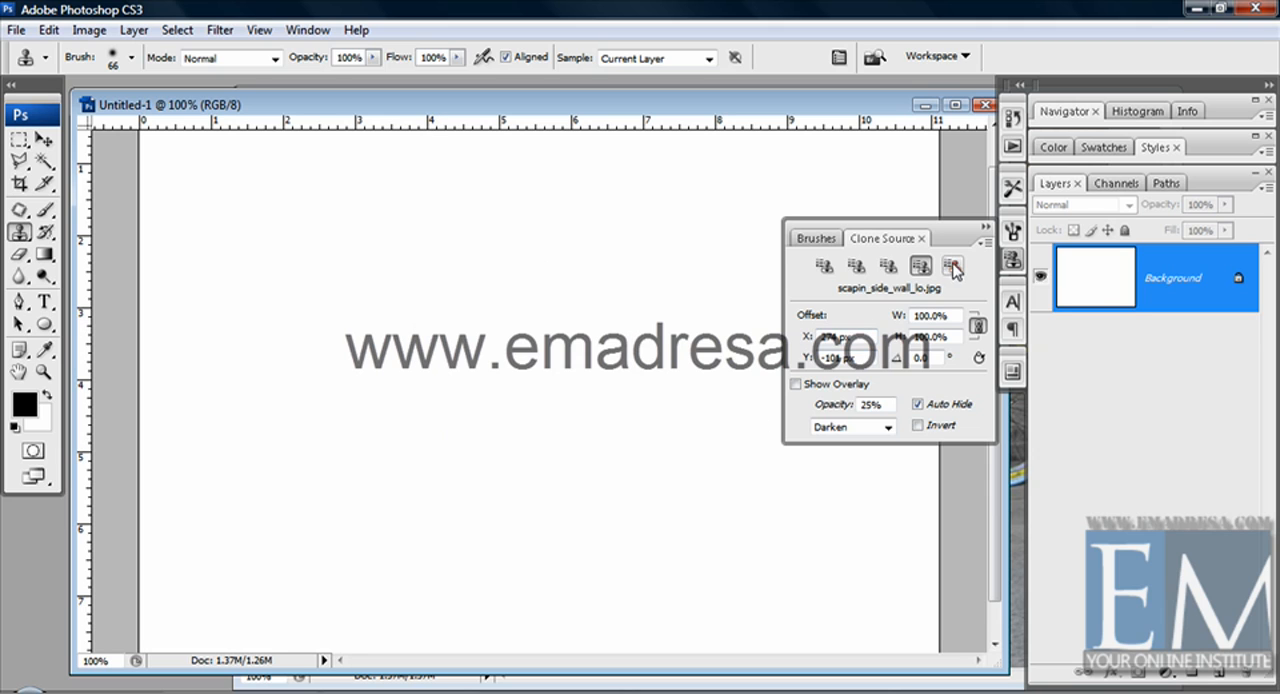
click(950, 268)
mouse_move(552, 358)
mouse_down()
mouse_move(540, 385)
mouse_move(606, 380)
mouse_move(629, 491)
mouse_move(604, 450)
mouse_move(375, 420)
mouse_move(435, 255)
mouse_move(468, 320)
mouse_move(610, 332)
mouse_move(665, 480)
mouse_move(512, 556)
mouse_move(600, 530)
mouse_move(657, 551)
mouse_move(500, 490)
mouse_move(330, 538)
mouse_move(375, 460)
mouse_move(385, 465)
mouse_up()
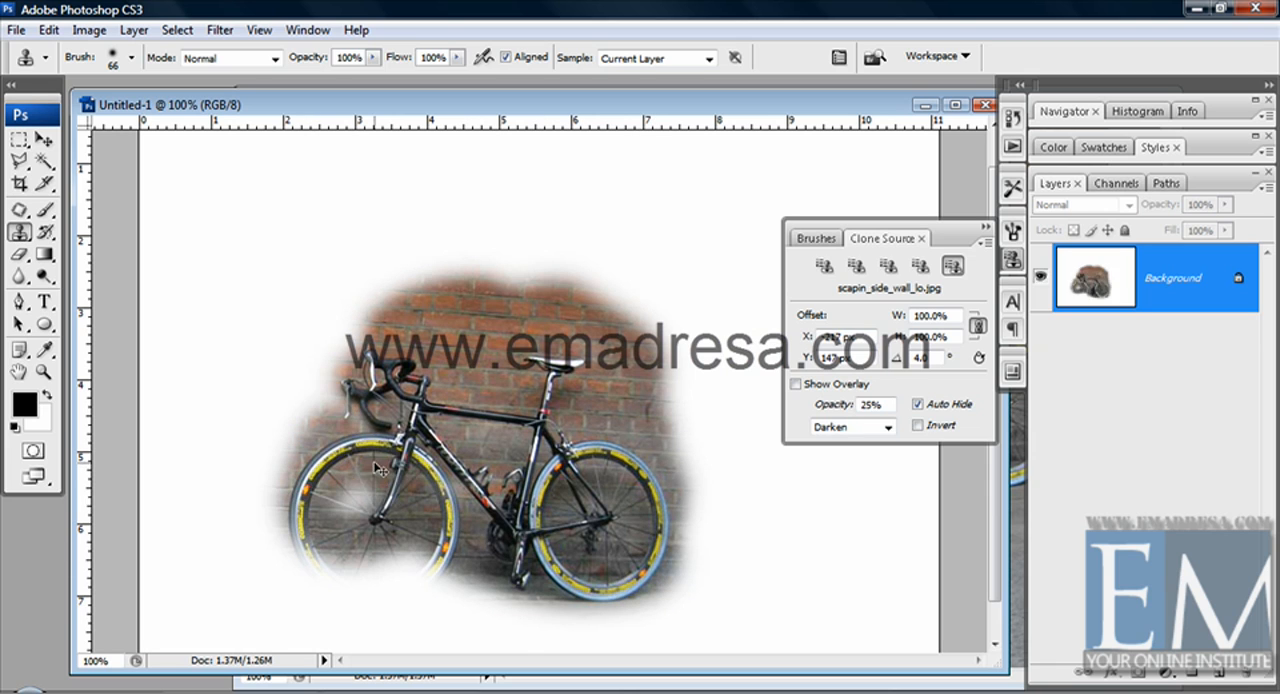
key(ctrl+z)
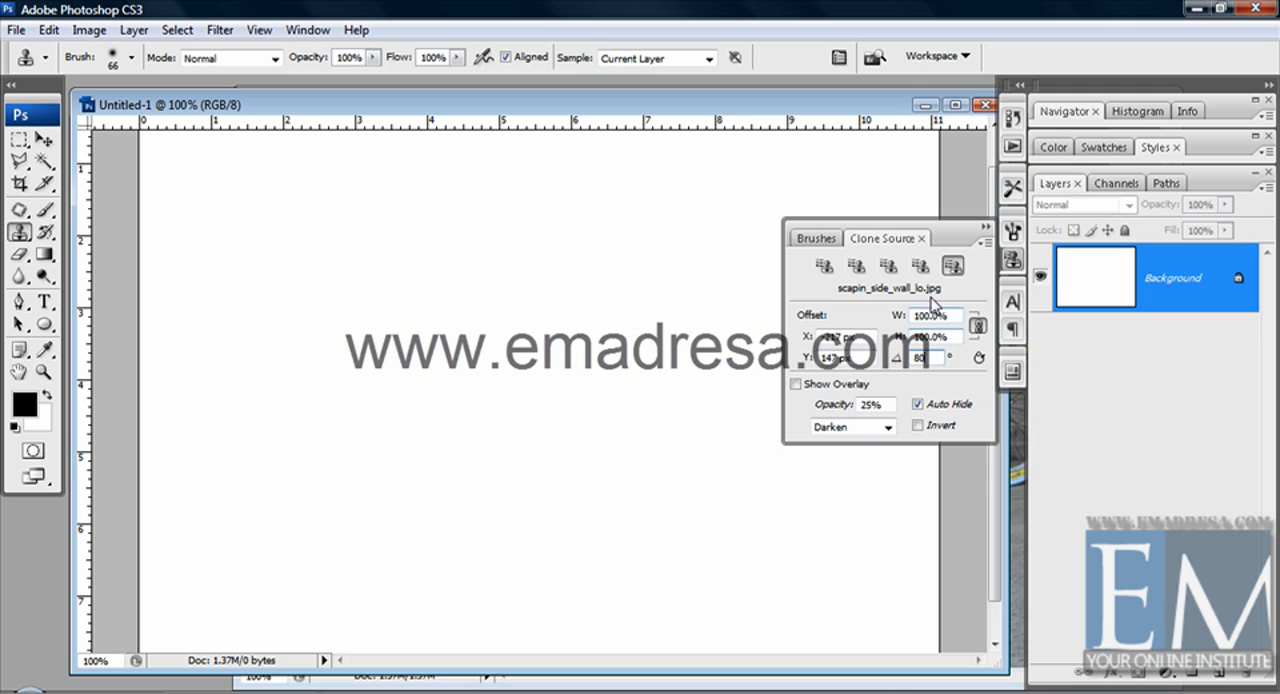
Set the fifth clone source's rotation to 80 degrees, test it by painting the rotated bicycle, and undo the painting
click(920, 267)
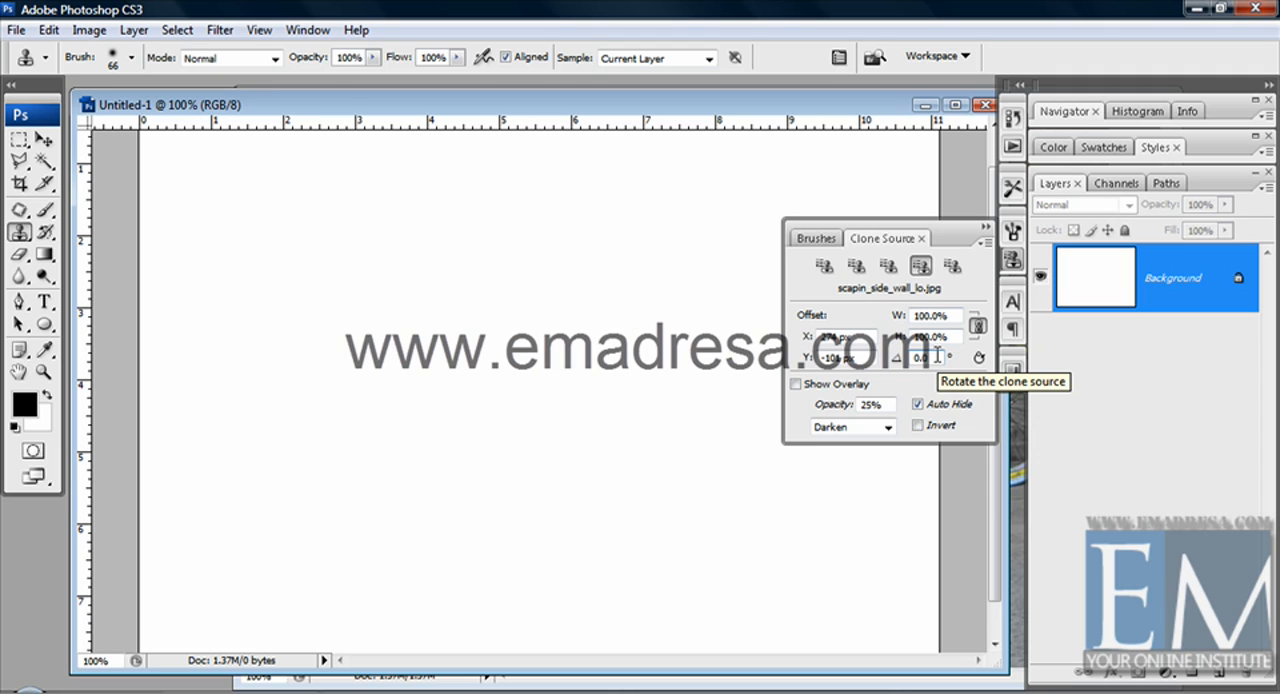
click(952, 267)
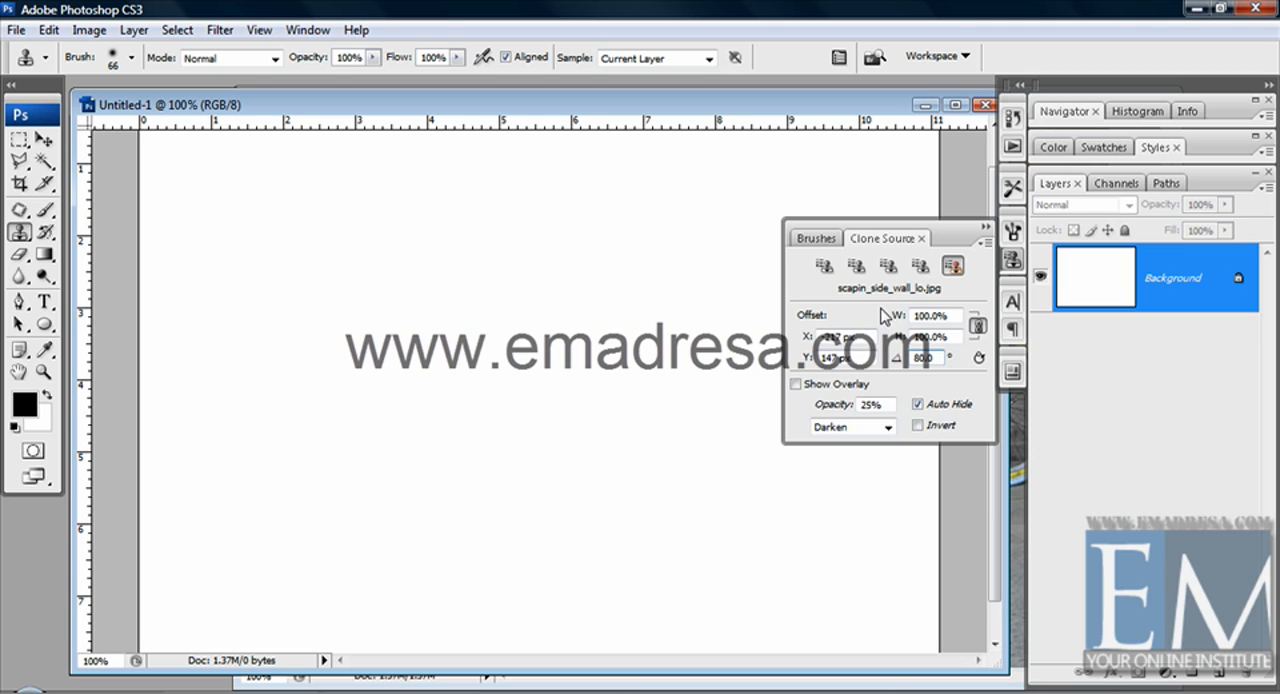
click(560, 360)
mouse_move(567, 357)
mouse_down()
mouse_move(485, 377)
mouse_move(571, 429)
mouse_move(600, 370)
mouse_move(440, 420)
mouse_move(512, 338)
mouse_move(480, 295)
mouse_move(457, 486)
mouse_move(385, 350)
mouse_move(405, 440)
mouse_move(394, 286)
mouse_move(490, 222)
mouse_move(420, 250)
mouse_move(360, 340)
mouse_up()
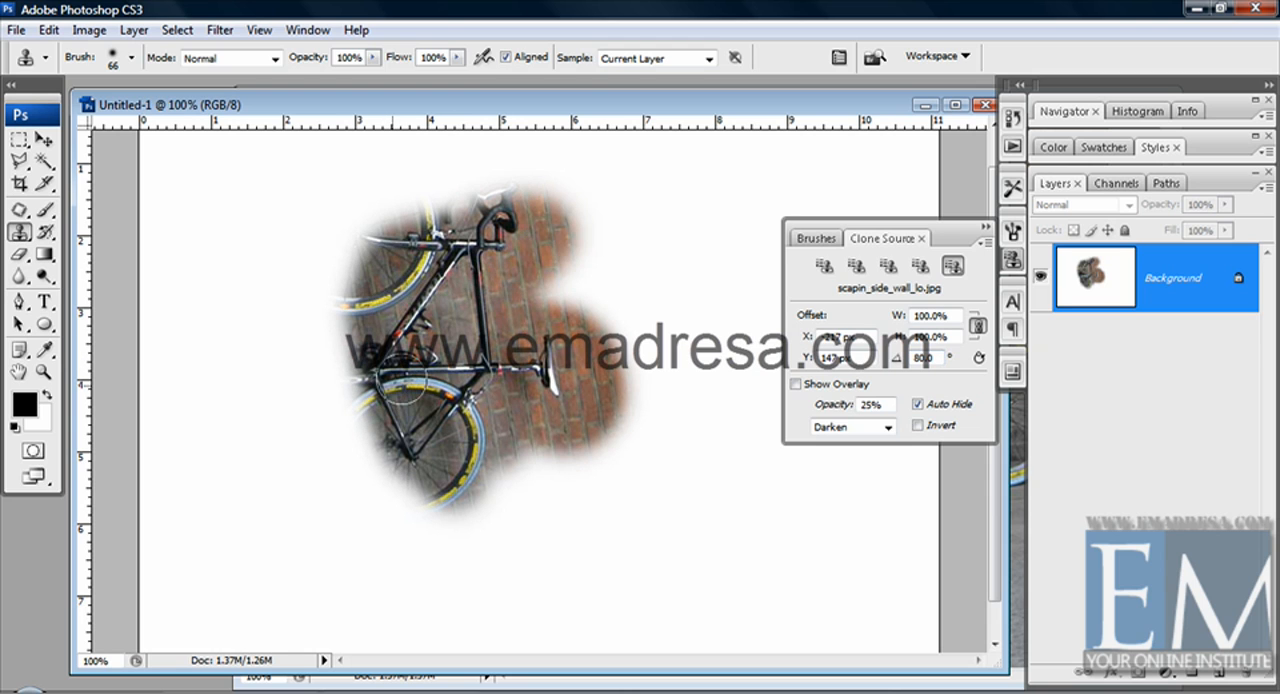
click(405, 385)
key(ctrl+z)
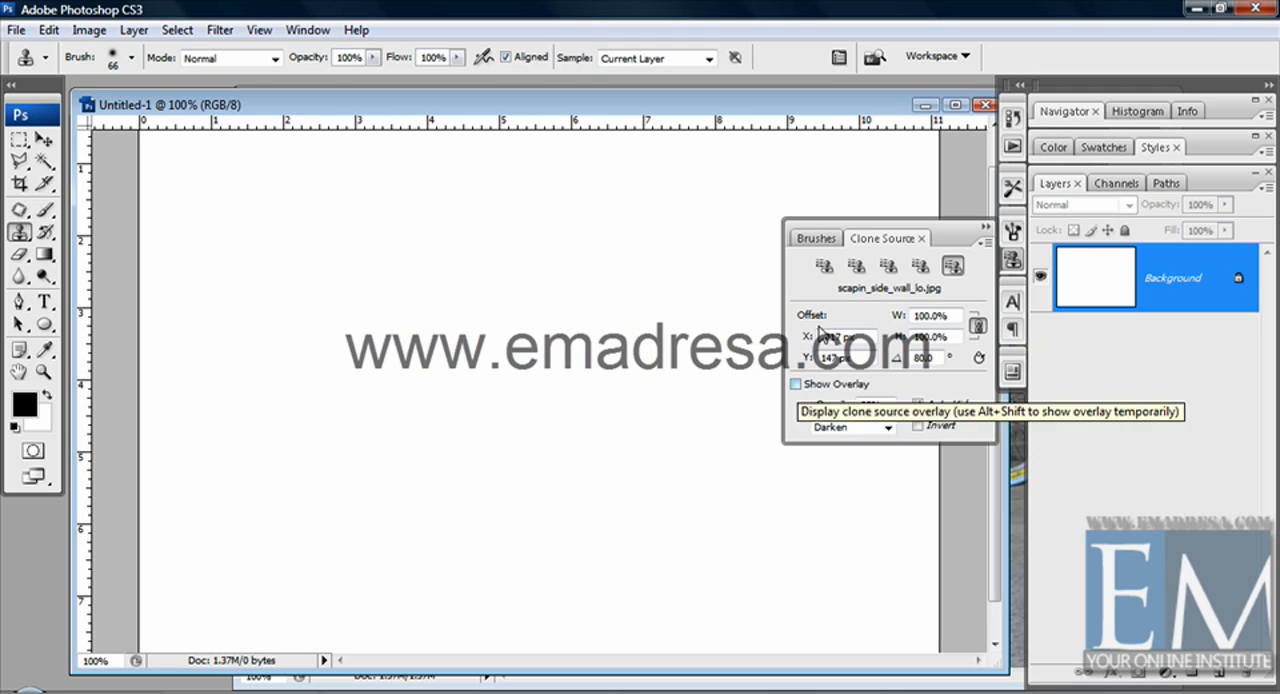
Turn on the overlay for the first clone source and paint the whole bicycle onto the blank canvas, following the overlay
click(825, 268)
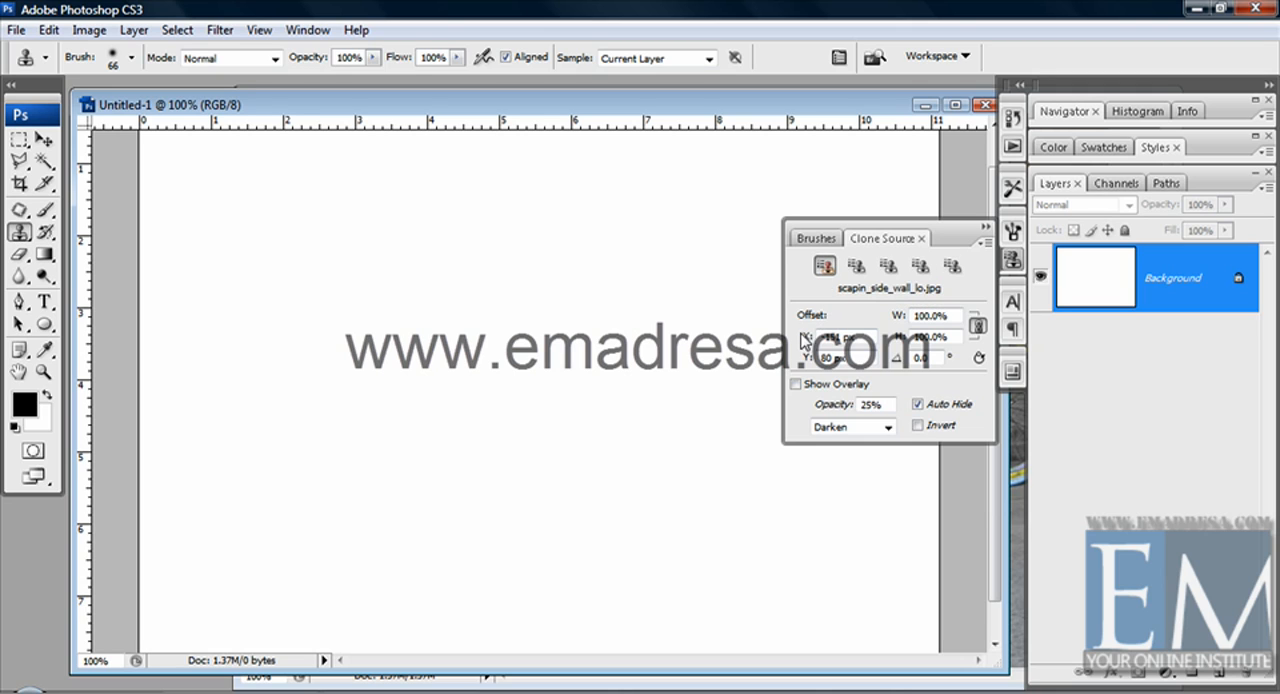
click(796, 384)
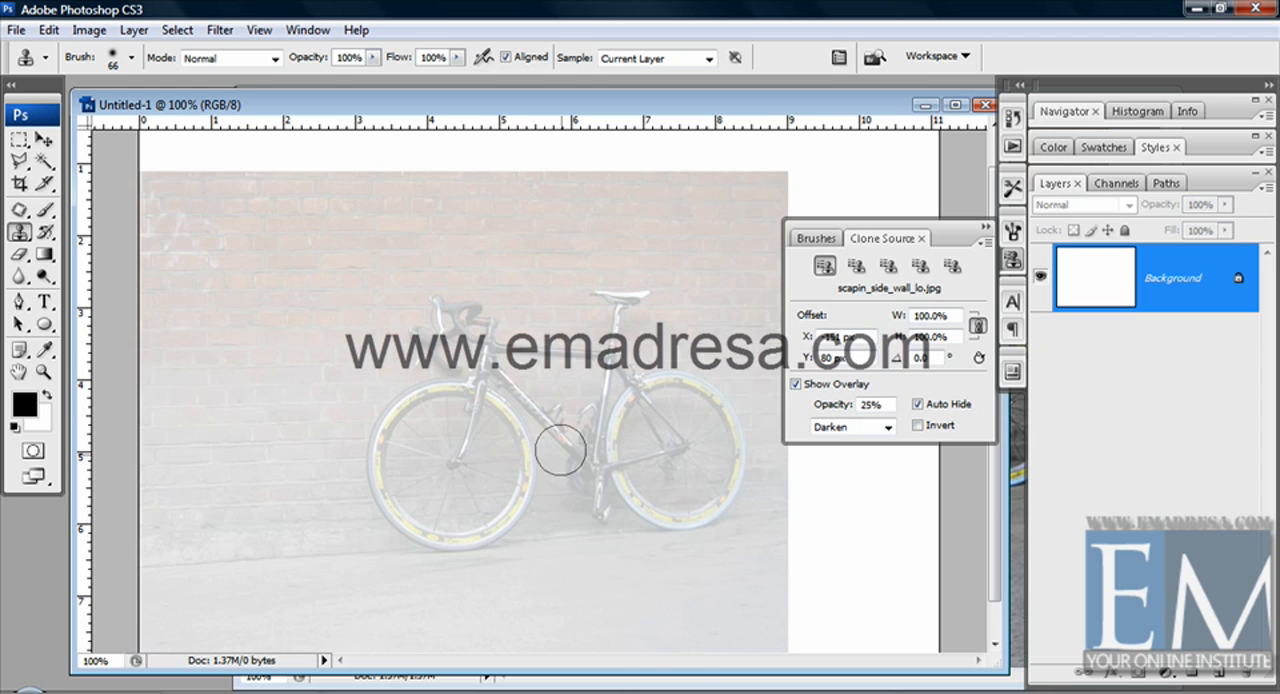
mouse_move(560, 452)
mouse_down()
mouse_move(605, 384)
mouse_move(609, 332)
mouse_move(578, 424)
mouse_move(595, 324)
mouse_move(563, 476)
mouse_move(527, 447)
mouse_up()
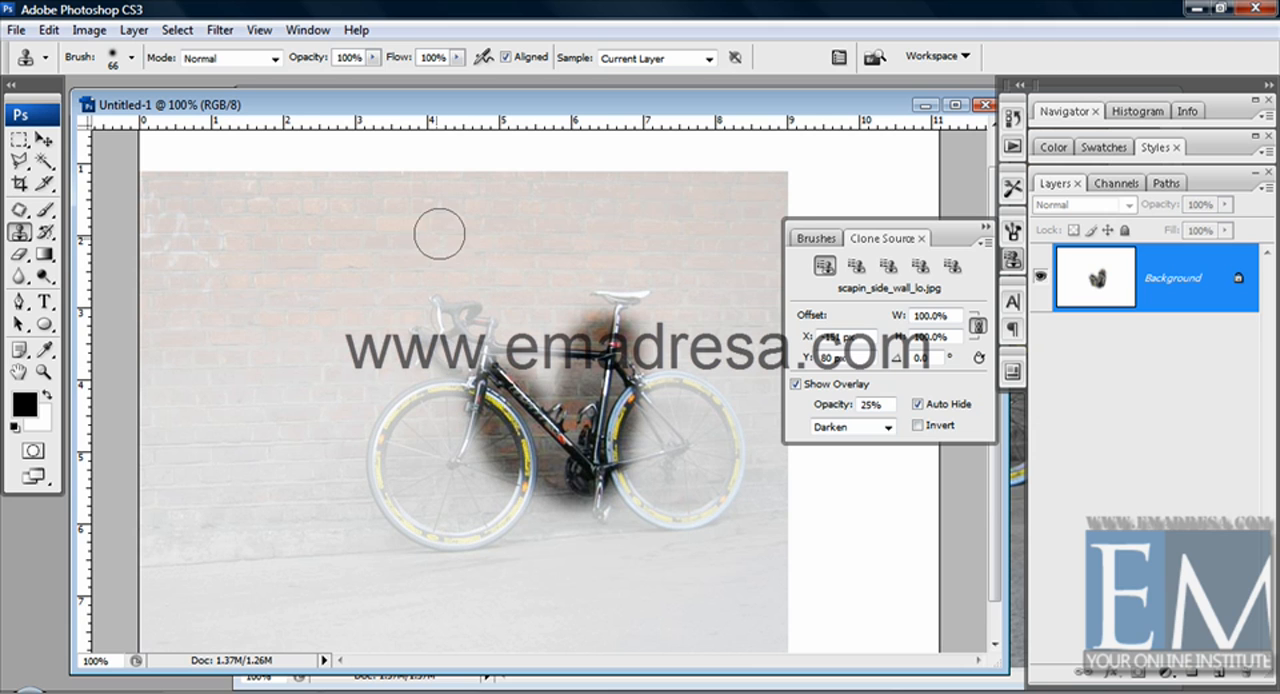
mouse_move(446, 297)
mouse_down()
mouse_move(442, 360)
mouse_move(548, 359)
mouse_move(535, 357)
mouse_move(615, 352)
mouse_move(623, 297)
mouse_move(677, 415)
mouse_move(668, 395)
mouse_move(726, 437)
mouse_move(695, 472)
mouse_move(630, 465)
mouse_move(680, 502)
mouse_move(713, 449)
mouse_move(668, 489)
mouse_move(718, 452)
mouse_move(718, 432)
mouse_move(695, 485)
mouse_move(591, 512)
mouse_move(585, 485)
mouse_move(463, 397)
mouse_move(412, 415)
mouse_move(405, 491)
mouse_move(381, 452)
mouse_move(412, 425)
mouse_move(438, 516)
mouse_move(482, 522)
mouse_move(500, 453)
mouse_move(470, 429)
mouse_move(456, 466)
mouse_up()
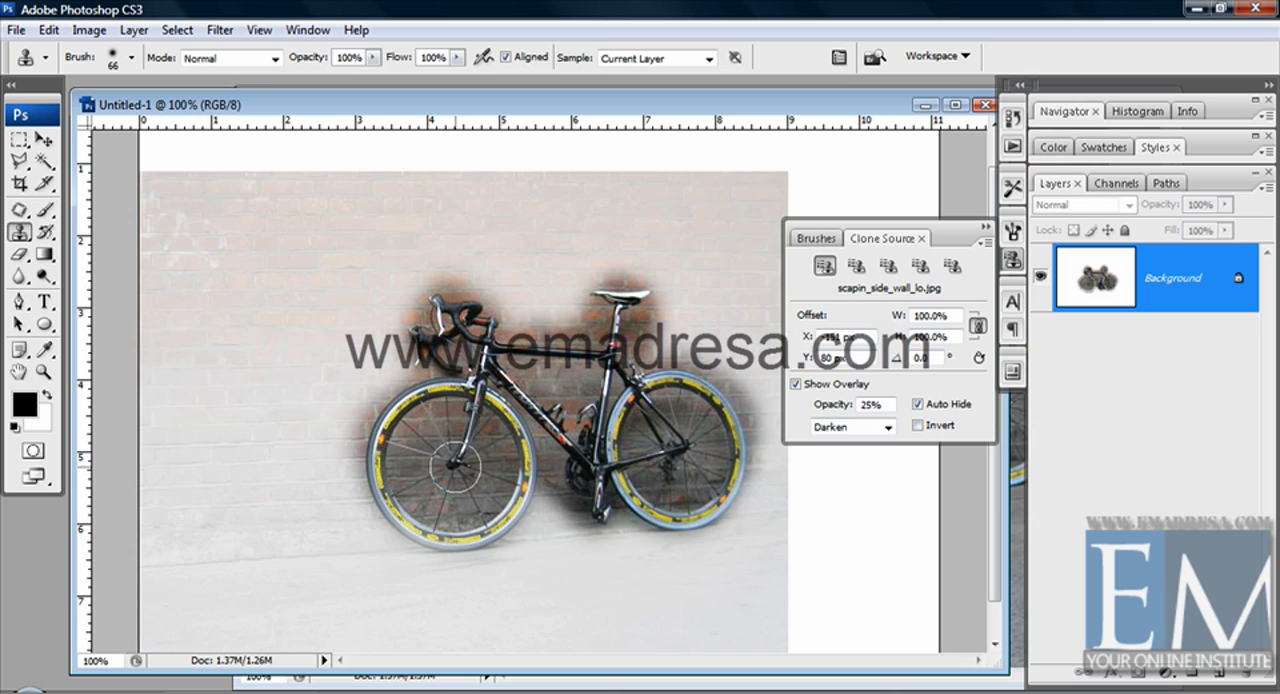